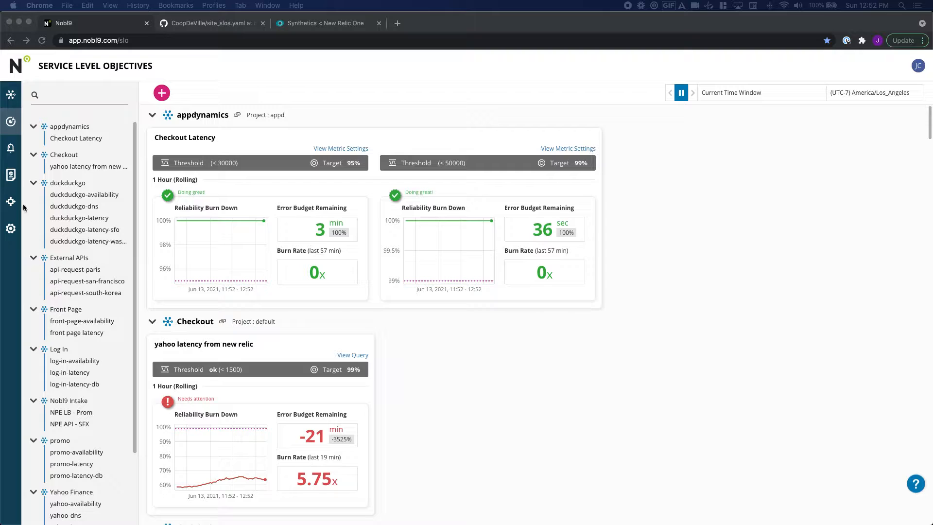
# Open the integrations and show the list of configured alert methods
pyautogui.click(13, 202)
pyautogui.click(13, 203)
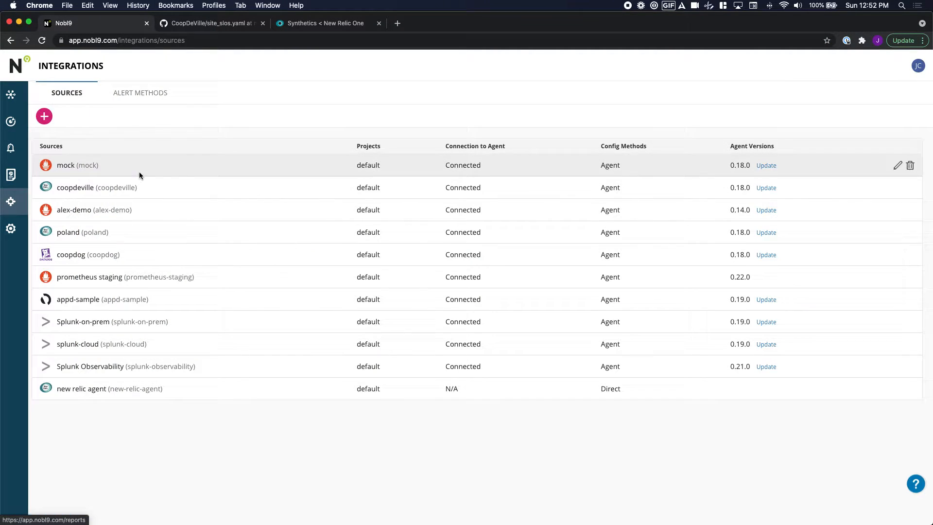
pyautogui.click(152, 92)
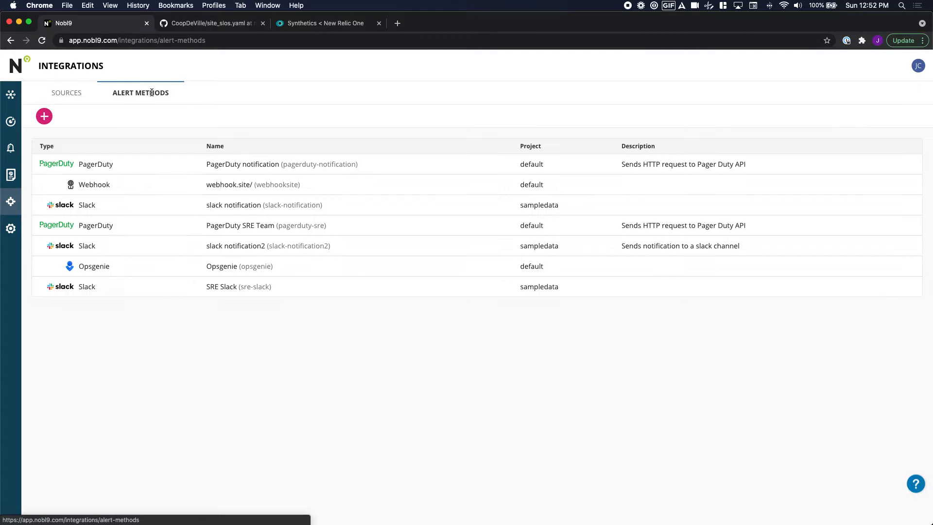
# Review the new alert method forms for Webhook, PagerDuty, Slack, Discord and Opsgenie, and cancel without adding one
pyautogui.click(44, 117)
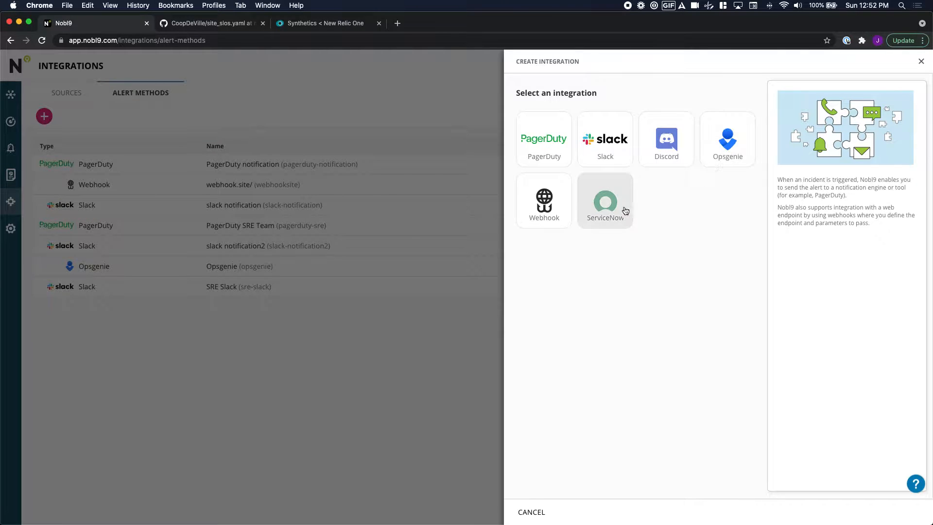
pyautogui.click(541, 203)
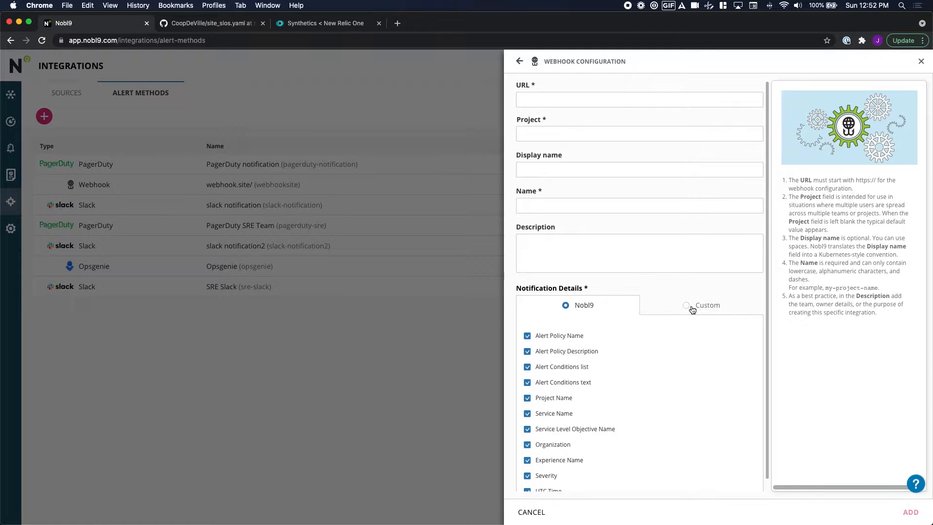
pyautogui.click(519, 61)
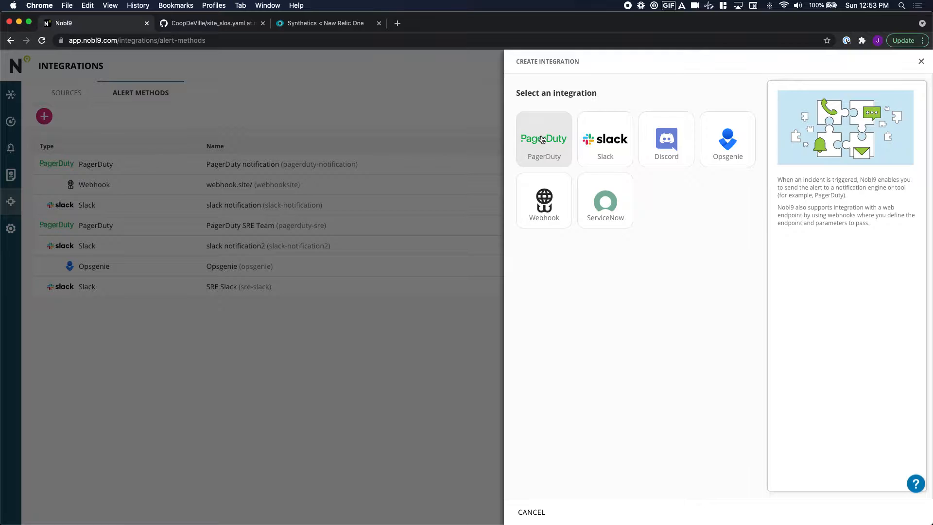
pyautogui.click(543, 139)
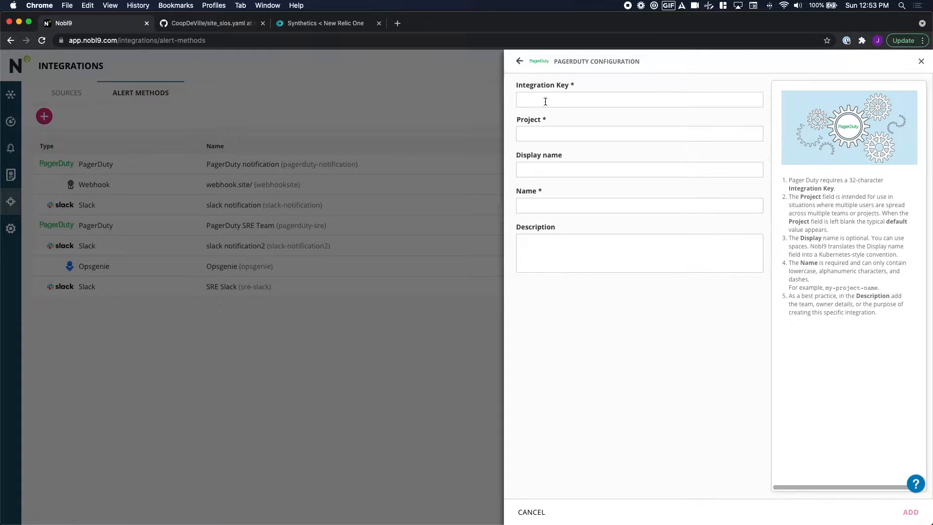
pyautogui.click(521, 62)
pyautogui.click(601, 141)
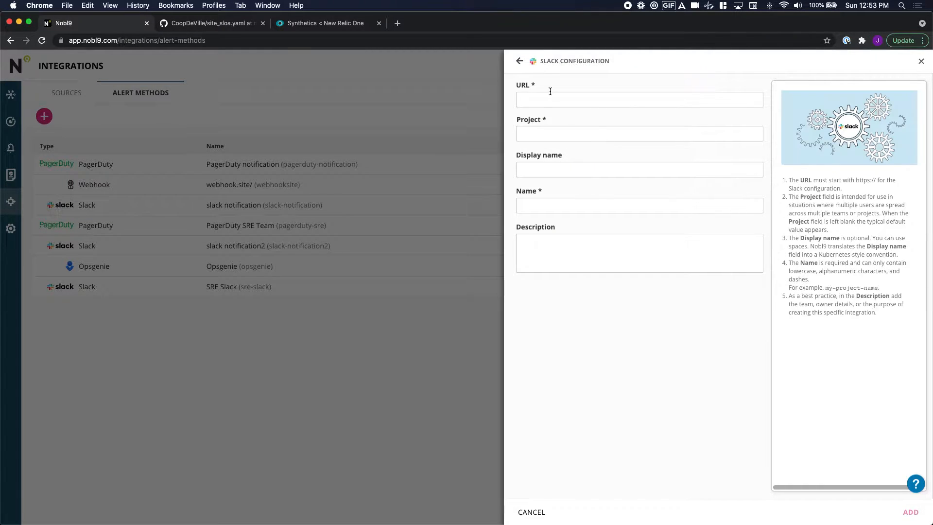
pyautogui.click(520, 61)
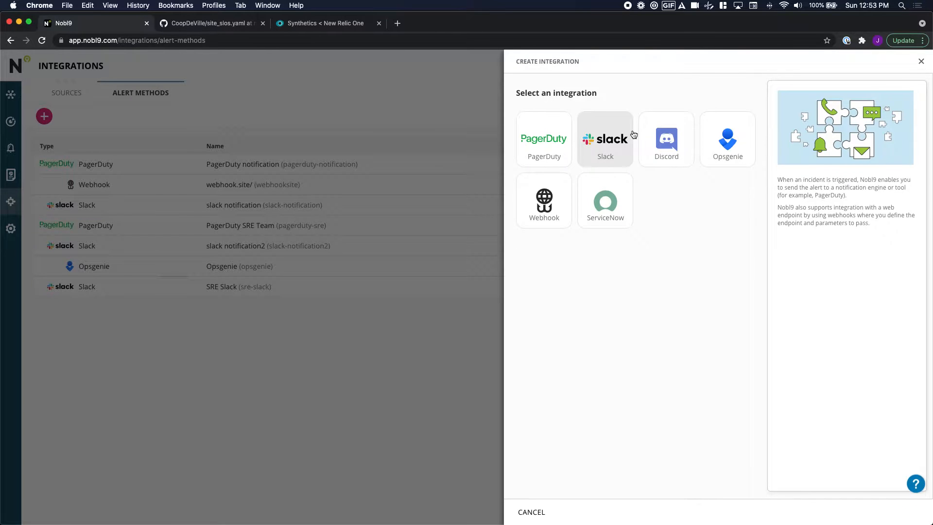
pyautogui.click(665, 136)
pyautogui.click(522, 63)
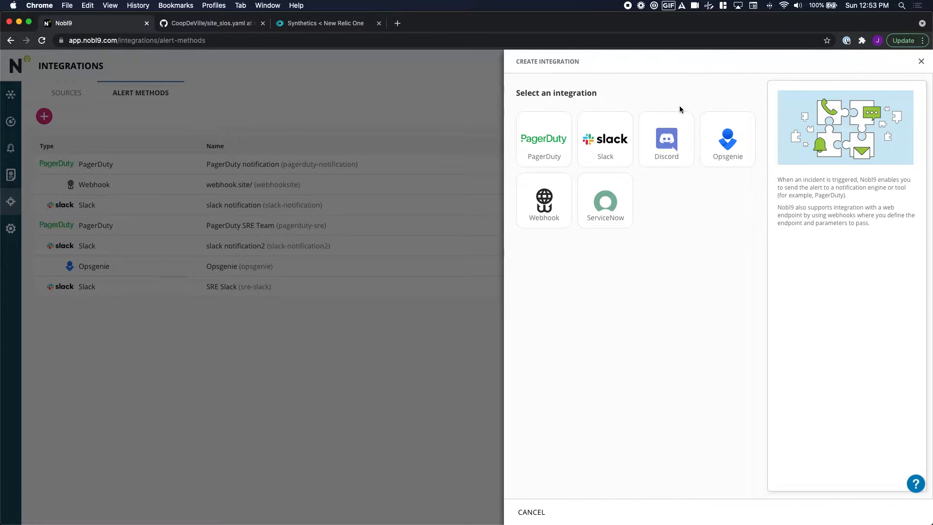
pyautogui.click(727, 141)
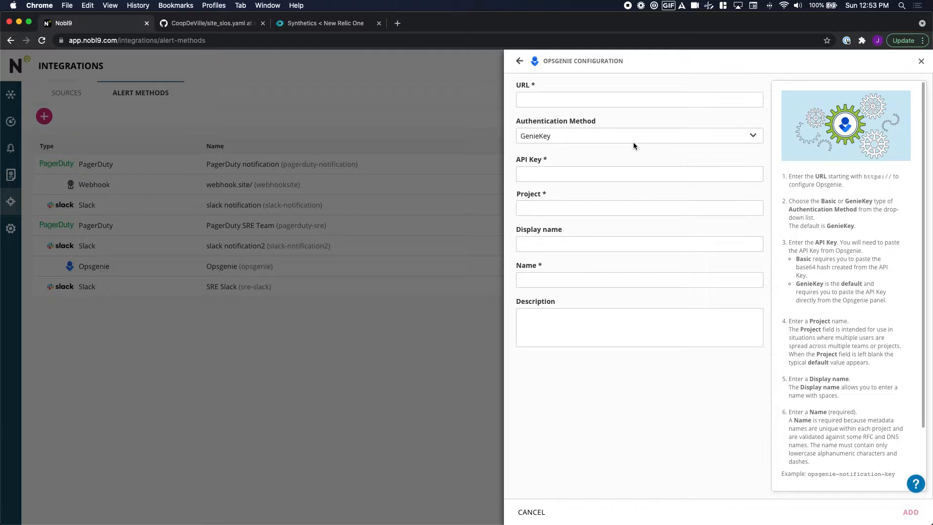
pyautogui.click(519, 515)
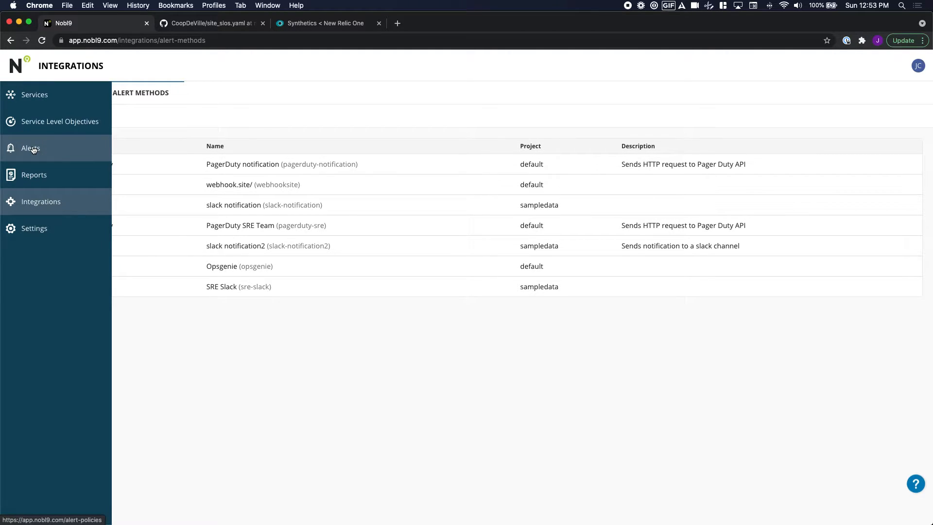
# Start a new alert policy and enable the error budget exhaustion, remaining error budget and burn rate conditions
pyautogui.click(33, 149)
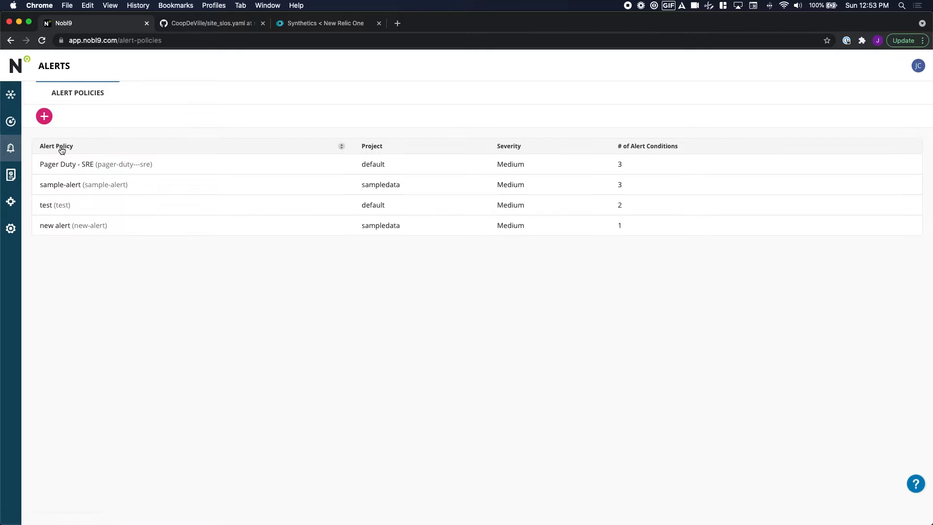
pyautogui.click(44, 117)
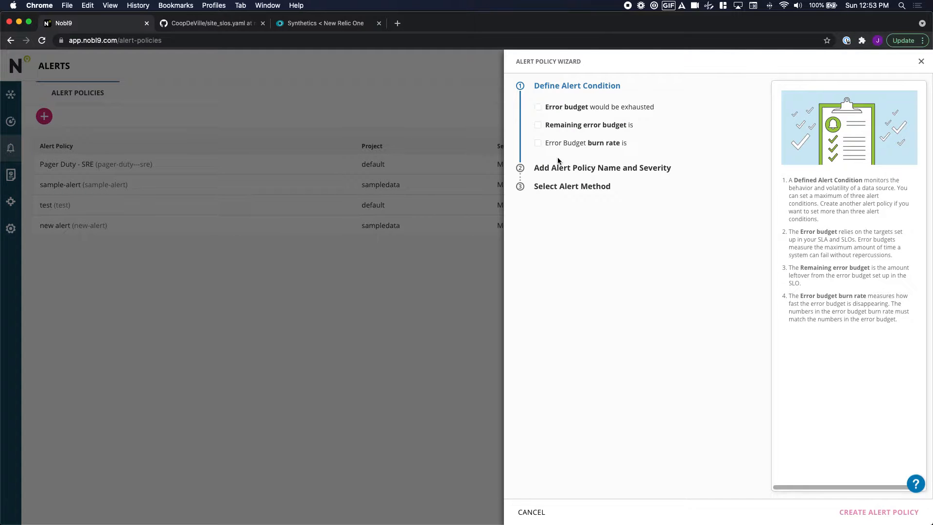
pyautogui.click(540, 108)
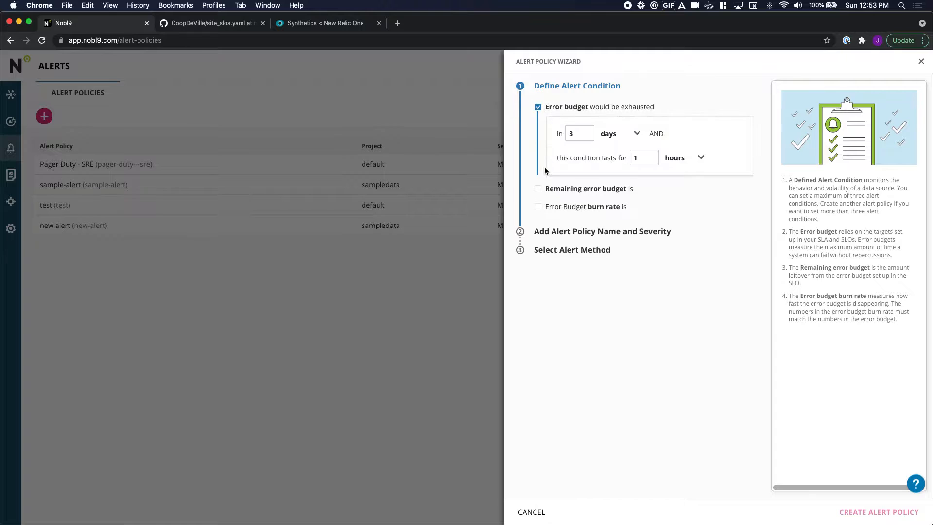
pyautogui.click(538, 189)
pyautogui.click(537, 247)
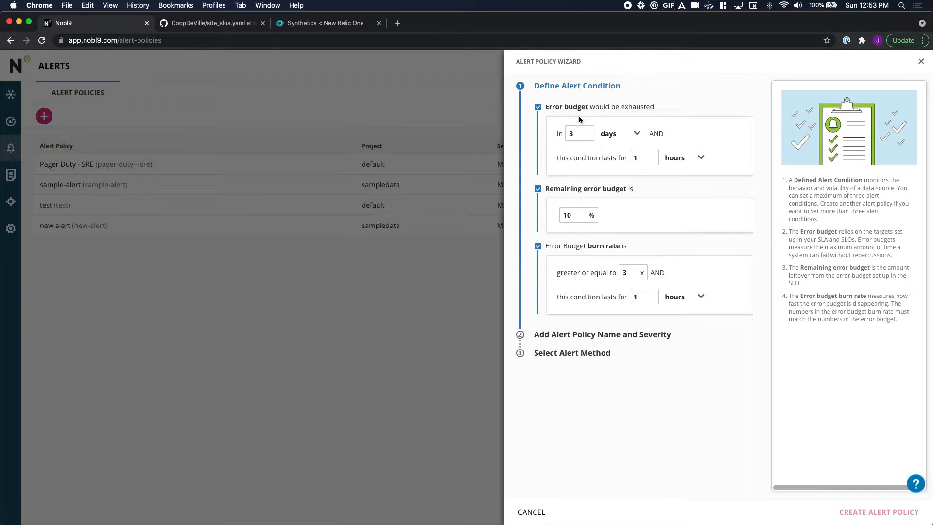
# Examine the time unit choices of the error budget exhaustion and burn rate conditions and the burn rate threshold
pyautogui.click(700, 157)
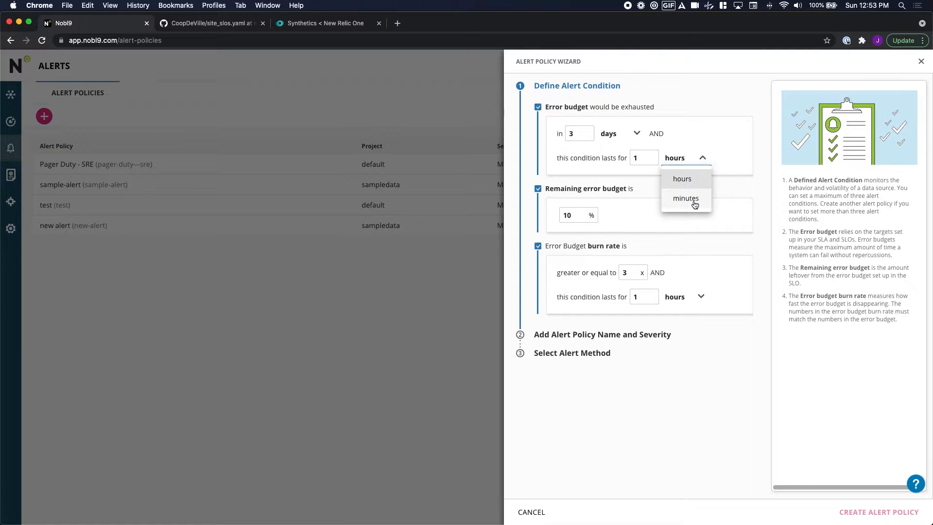
pyautogui.click(678, 135)
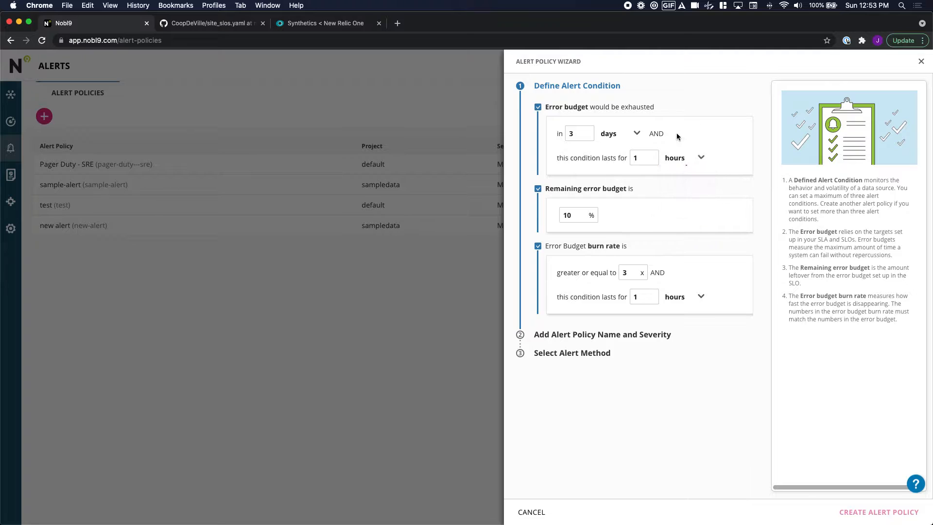
pyautogui.click(636, 134)
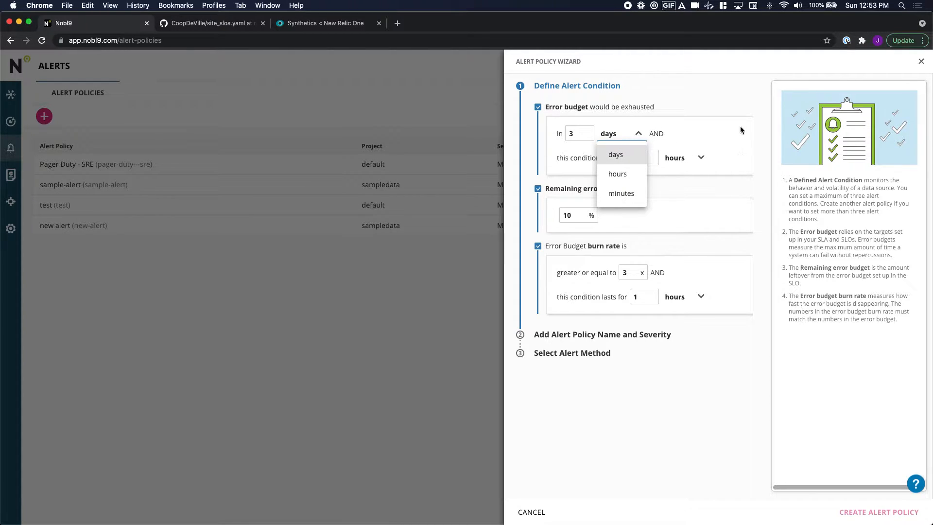
pyautogui.click(652, 209)
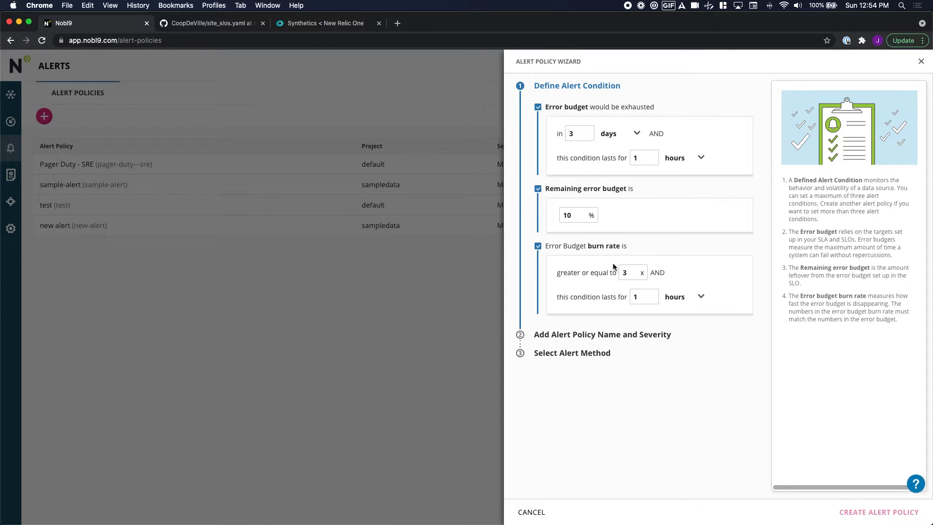
pyautogui.click(703, 296)
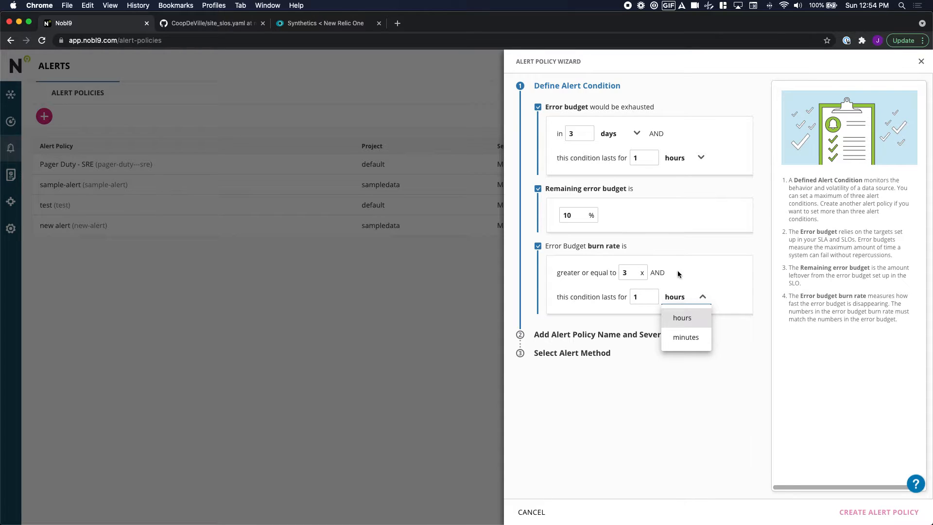
pyautogui.click(635, 272)
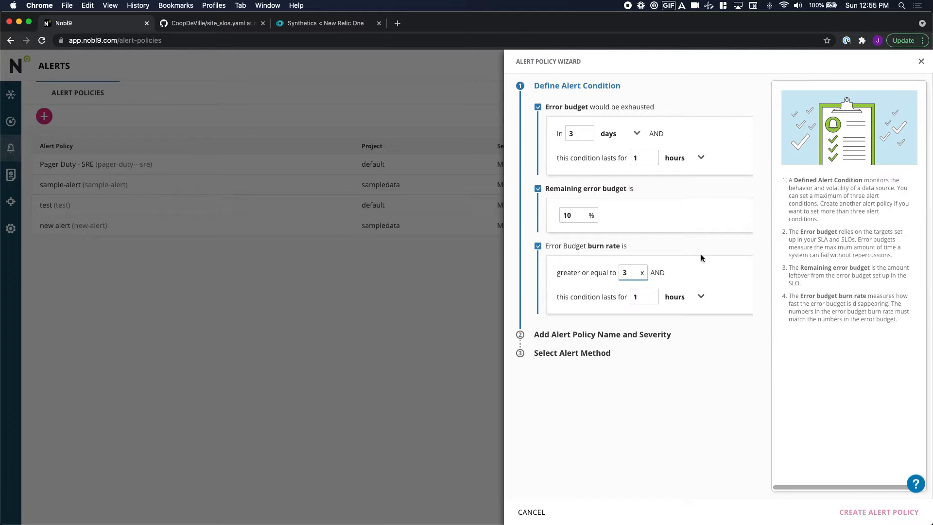
# Assign the alert policy to the sampledata project and give it the display name testalert
pyautogui.click(621, 335)
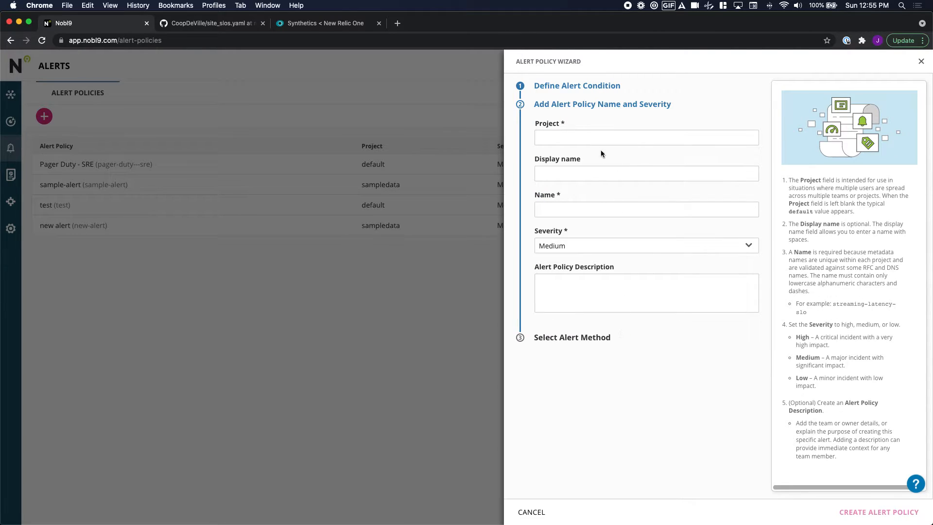
pyautogui.click(586, 138)
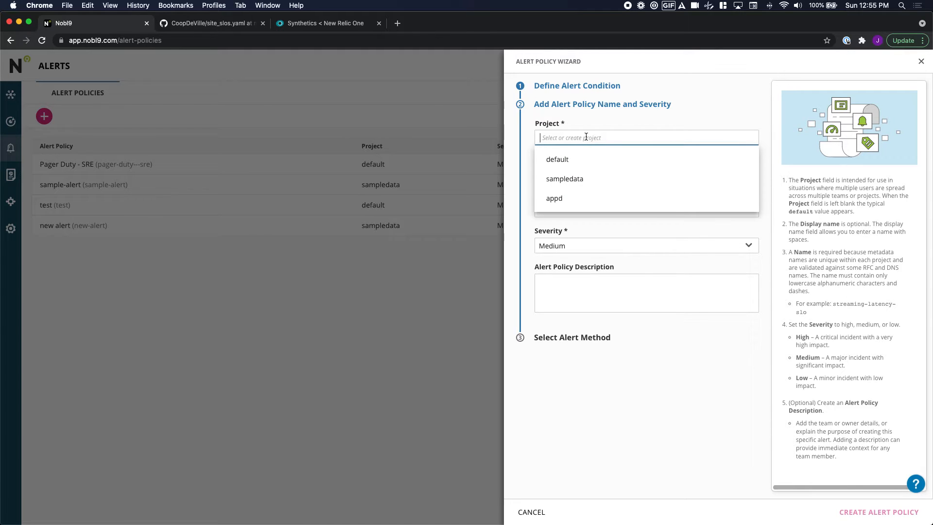
pyautogui.click(587, 180)
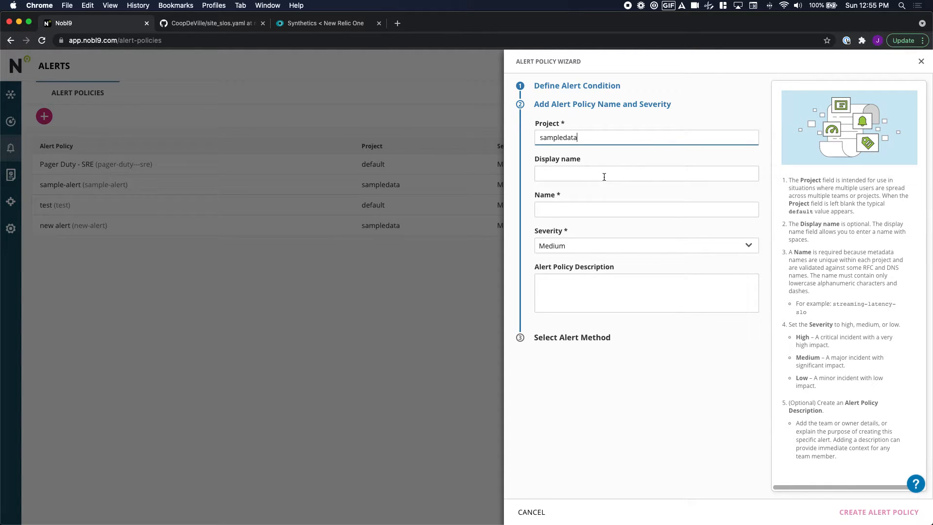
pyautogui.click(597, 174)
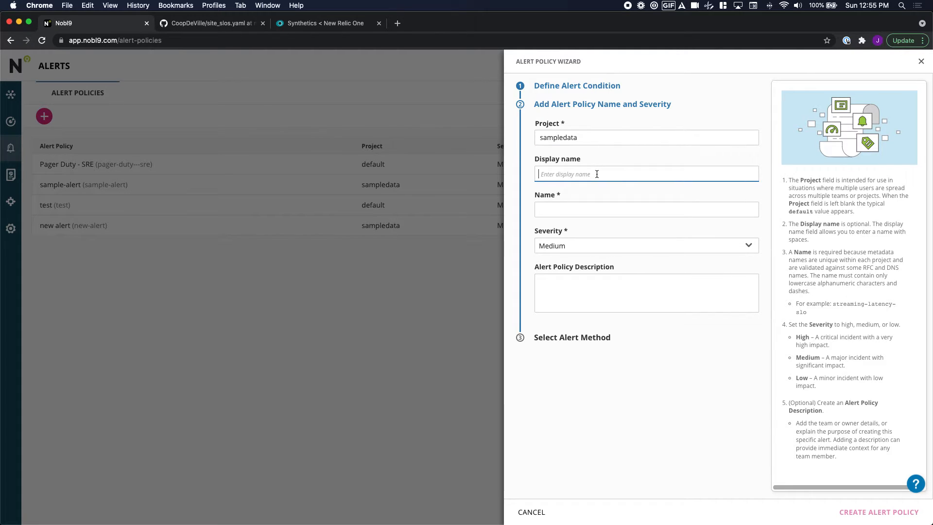
pyautogui.write('testa')
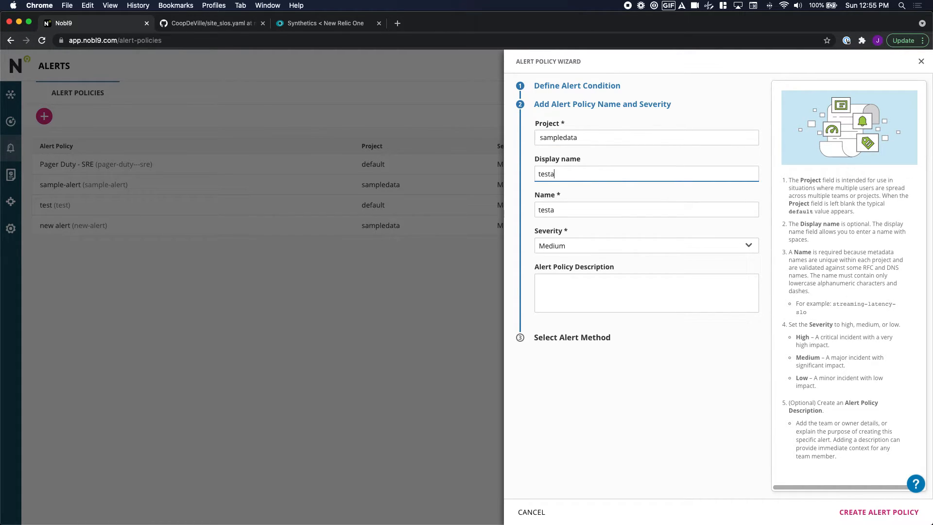
pyautogui.write('lert')
pyautogui.click(598, 248)
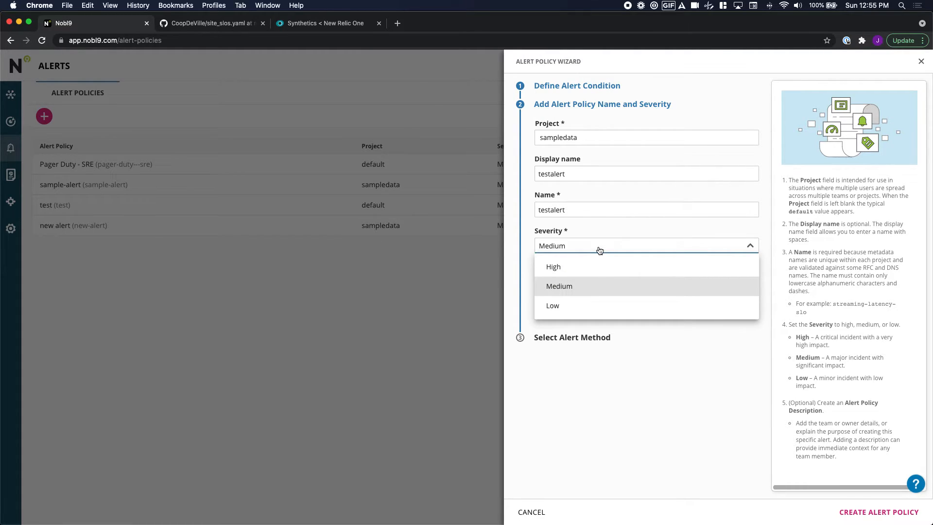
pyautogui.click(639, 336)
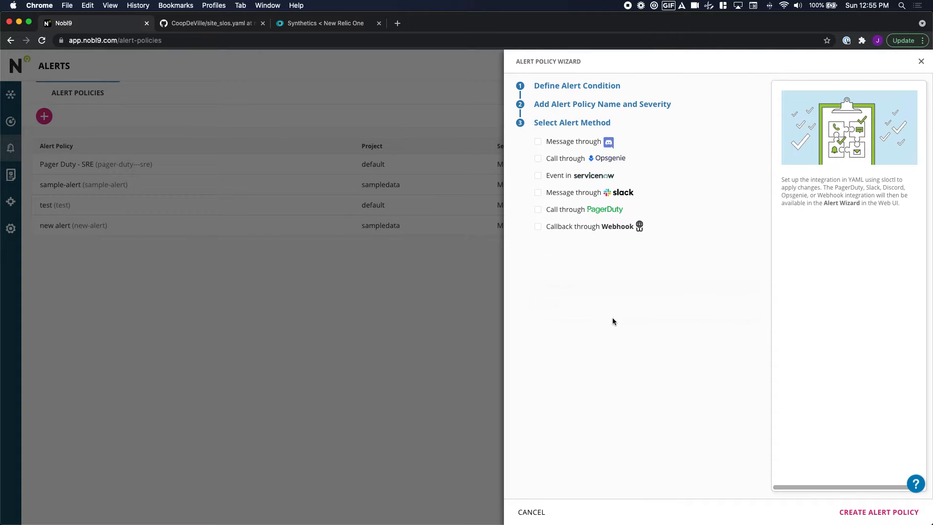
pyautogui.click(594, 104)
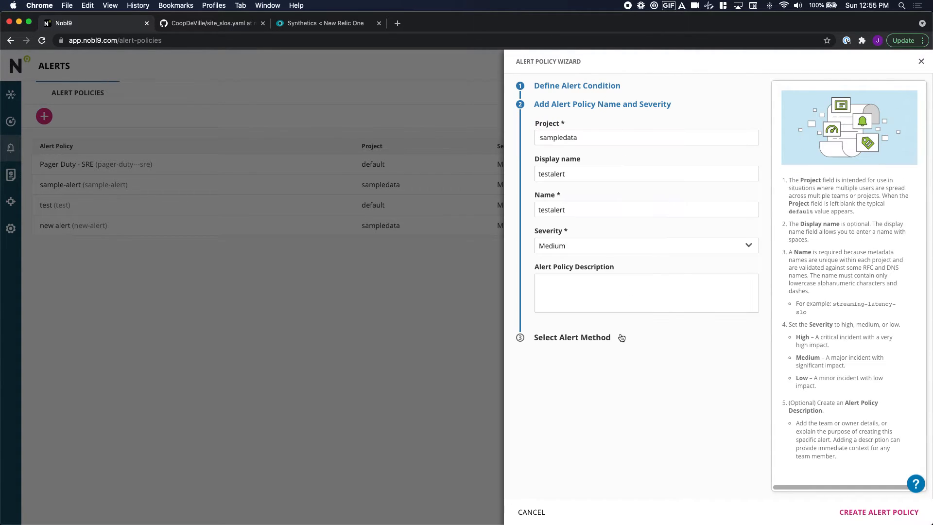
pyautogui.click(554, 293)
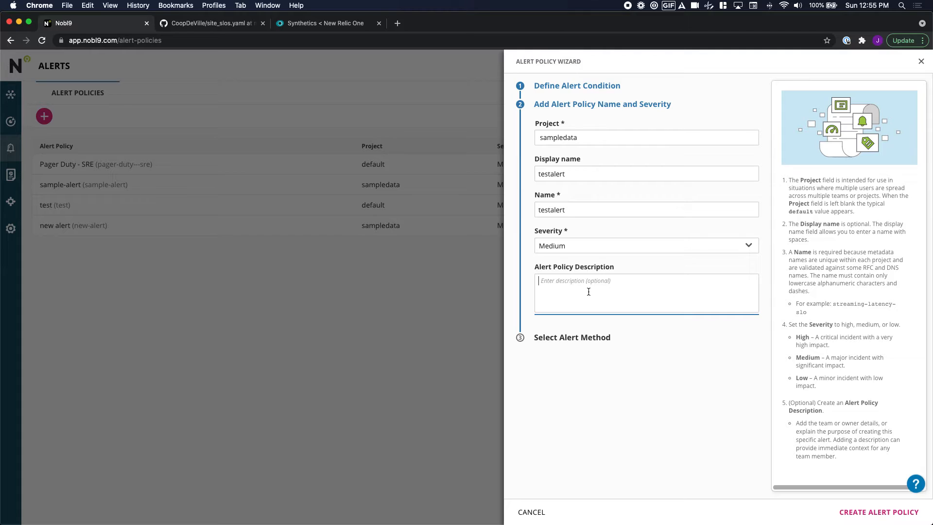
# Choose a call through PagerDuty with the pagerduty-notification integration as alert method and create the alert policy
pyautogui.click(586, 340)
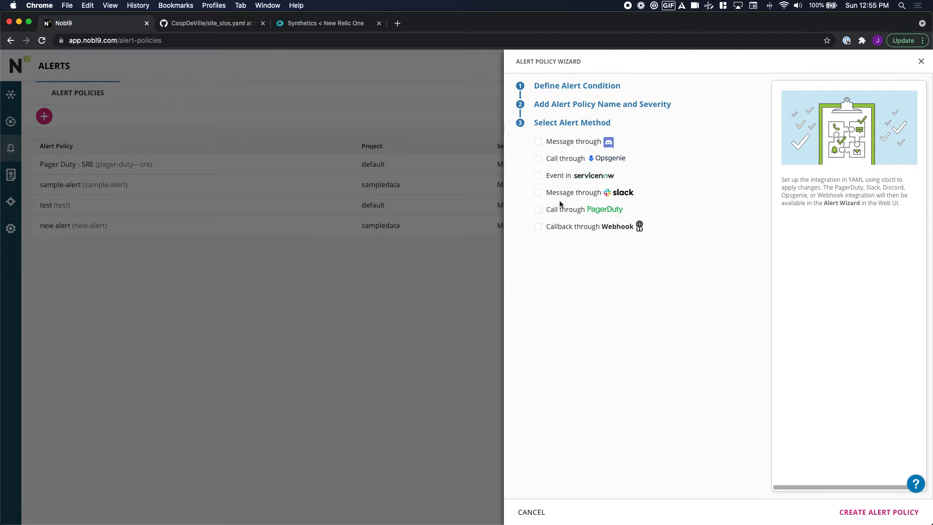
pyautogui.click(538, 209)
pyautogui.click(657, 228)
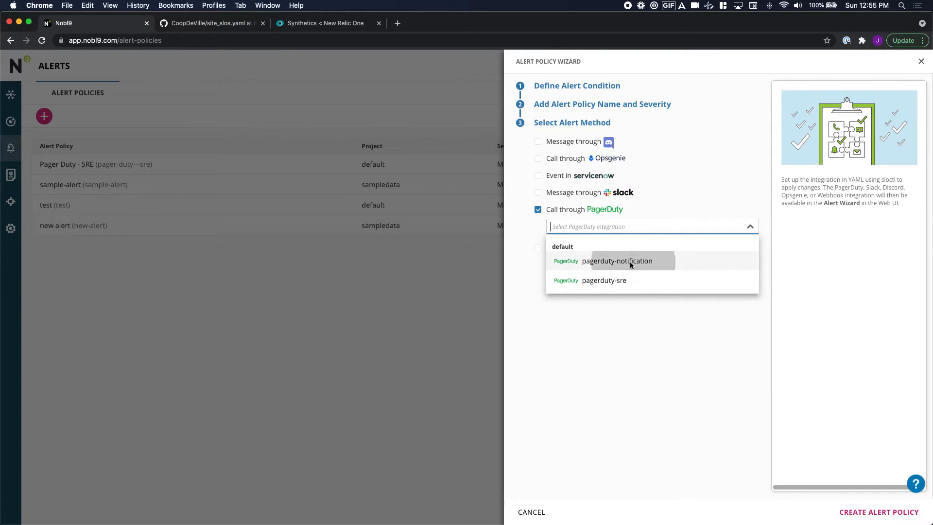
pyautogui.click(630, 262)
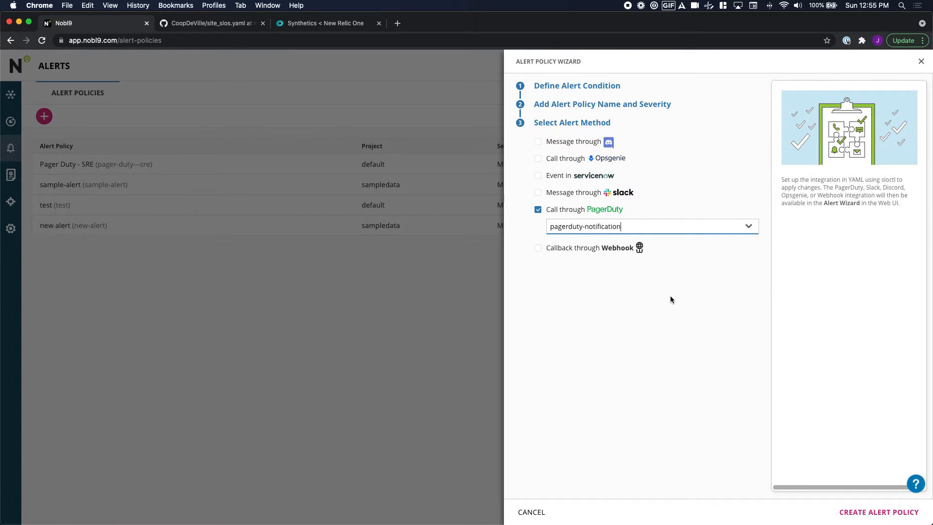
pyautogui.click(877, 514)
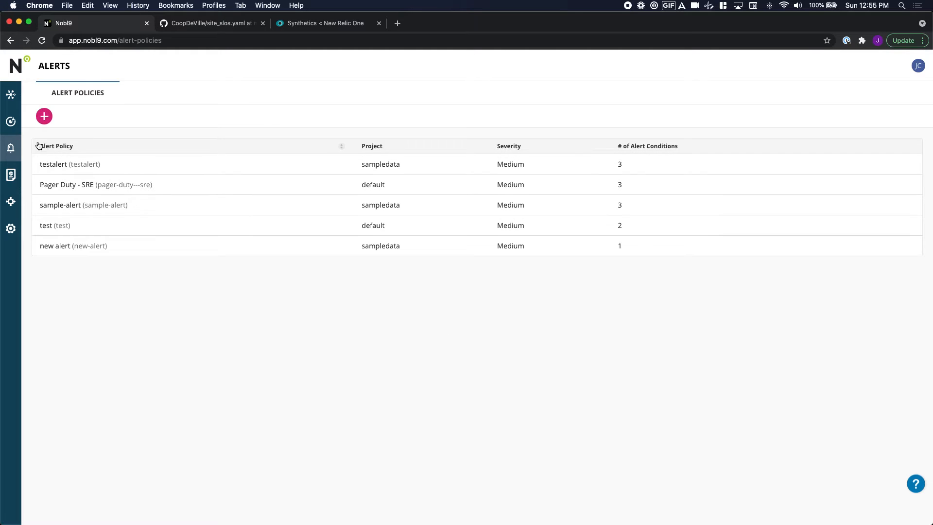
# Examine which alert policies can be assigned to the Checkout Latency service level objective, and leave its editor without saving
pyautogui.moveTo(12, 123)
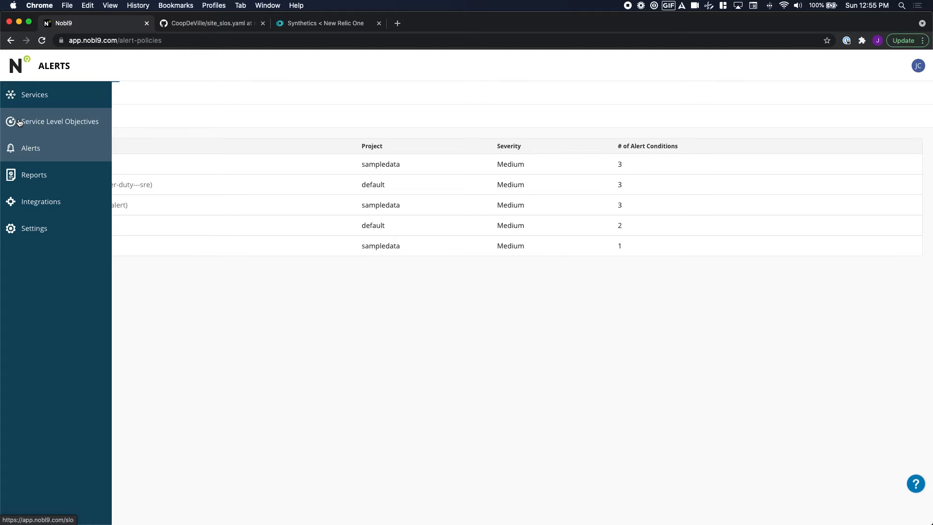
pyautogui.click(21, 122)
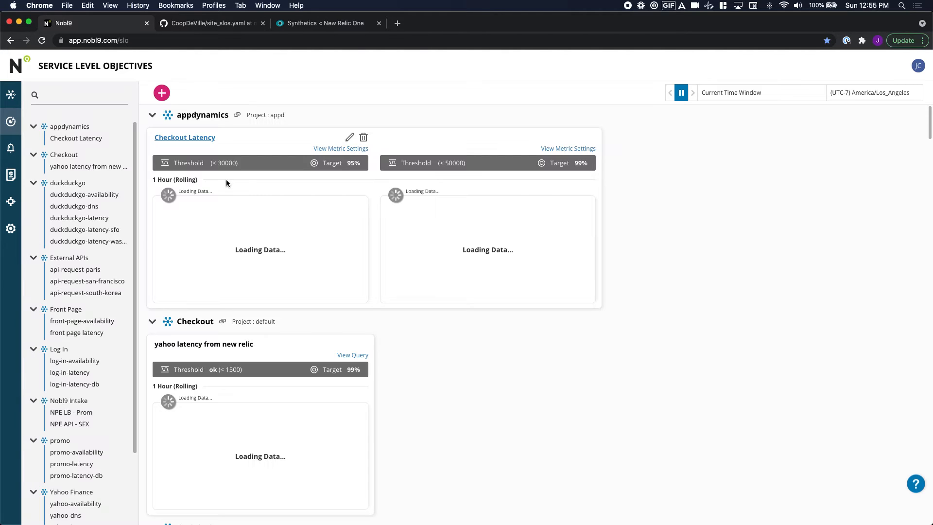
pyautogui.click(350, 138)
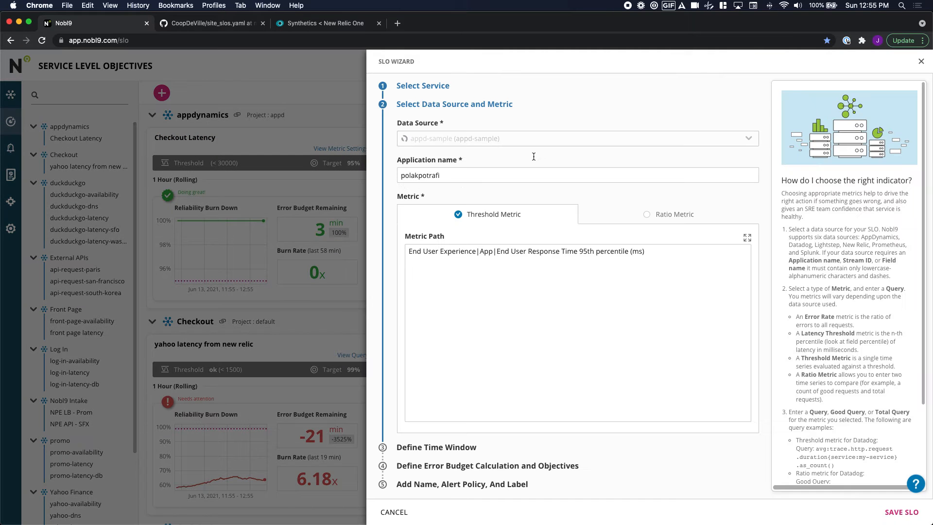
pyautogui.click(467, 485)
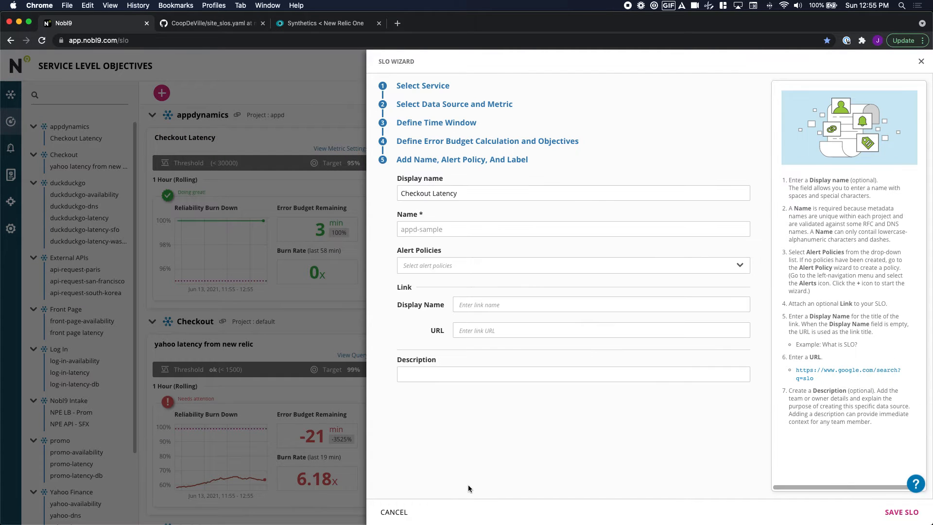
pyautogui.click(500, 267)
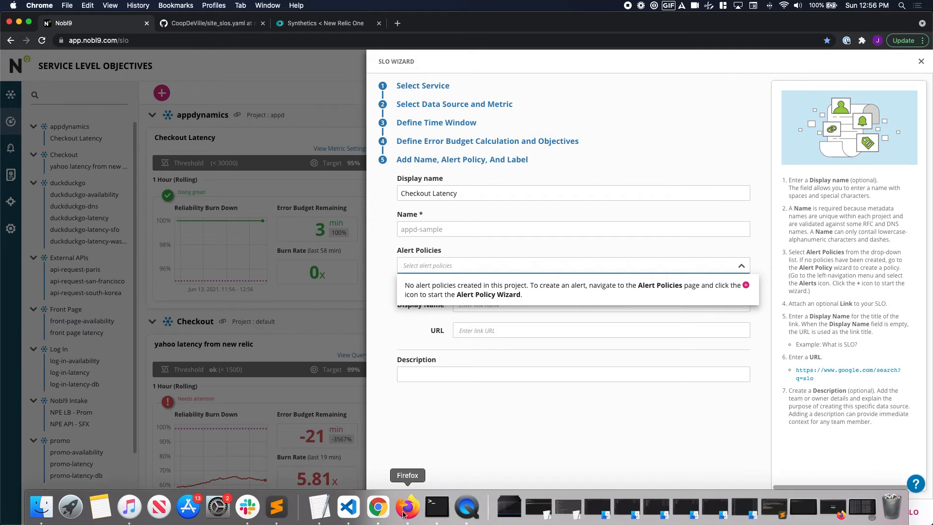
pyautogui.click(388, 514)
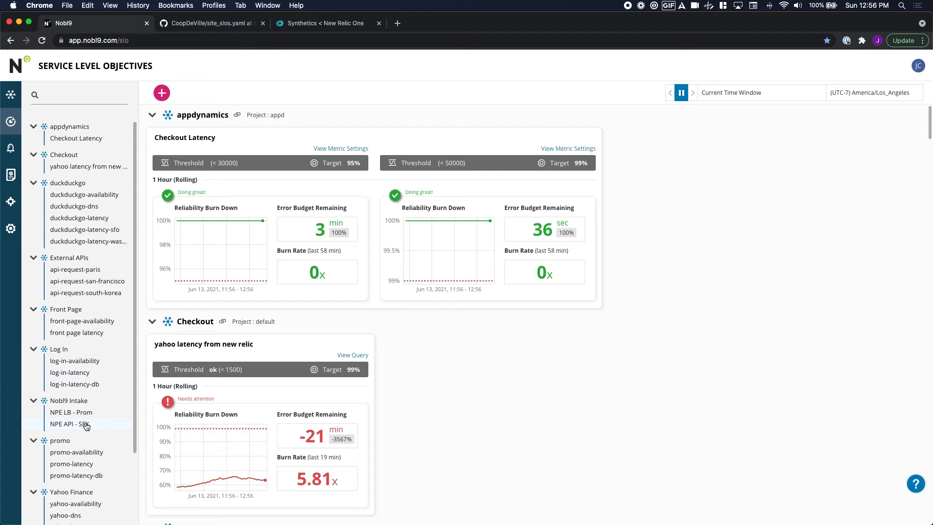
# Try adding the testalert policy to the yahoo-latency objective of the Yahoo Finance service, and discard the edit
pyautogui.scroll(-3, 73, 469)
pyautogui.click(66, 447)
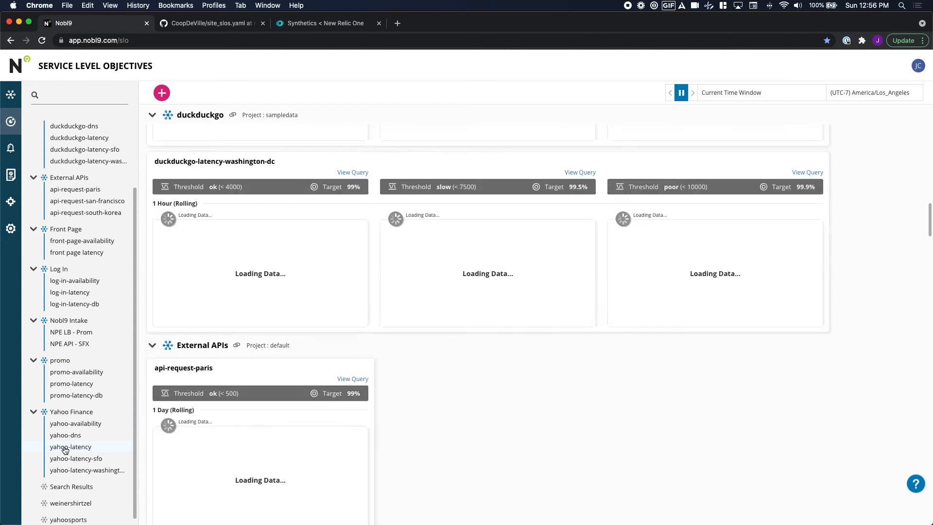
pyautogui.click(349, 141)
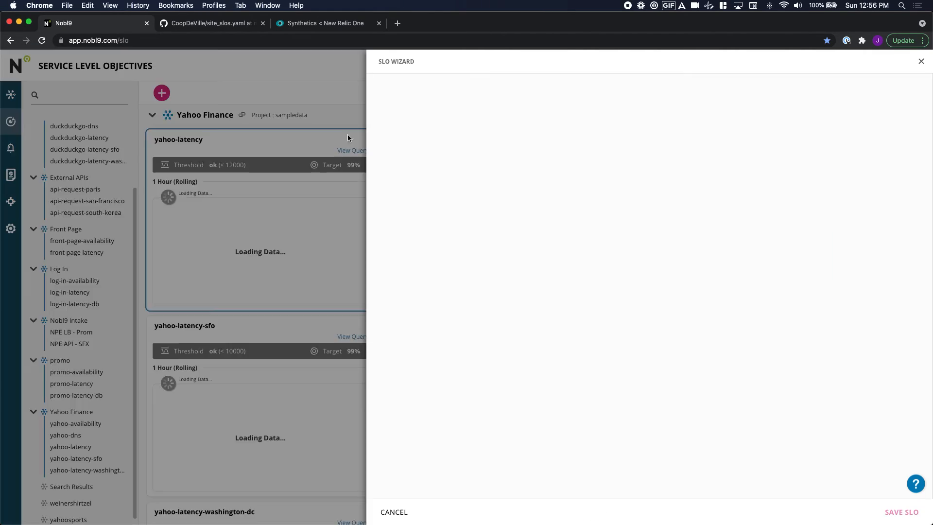
pyautogui.click(450, 486)
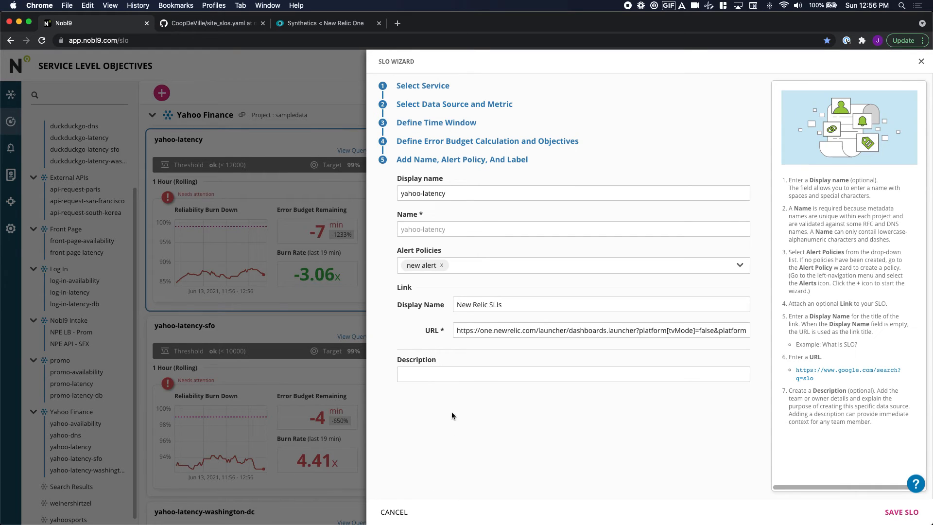
pyautogui.click(479, 265)
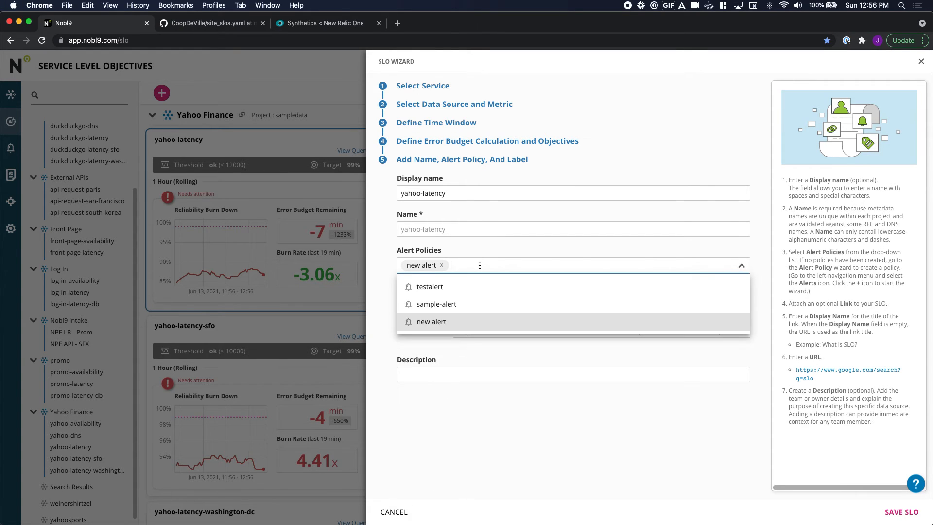
pyautogui.click(440, 288)
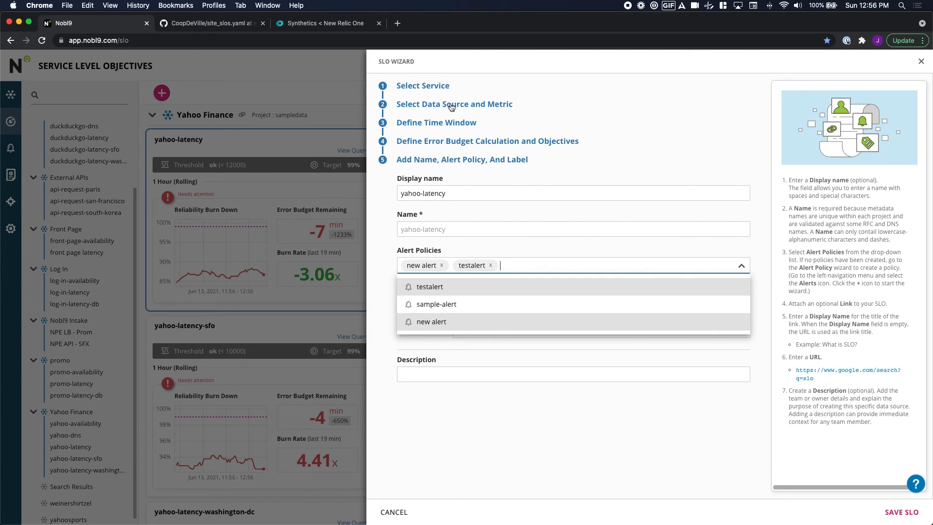
pyautogui.click(547, 352)
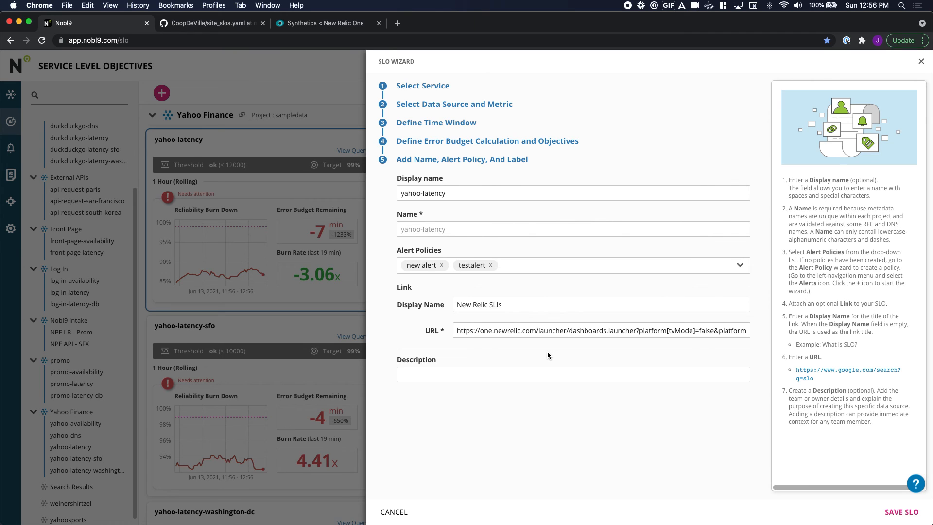
pyautogui.click(394, 512)
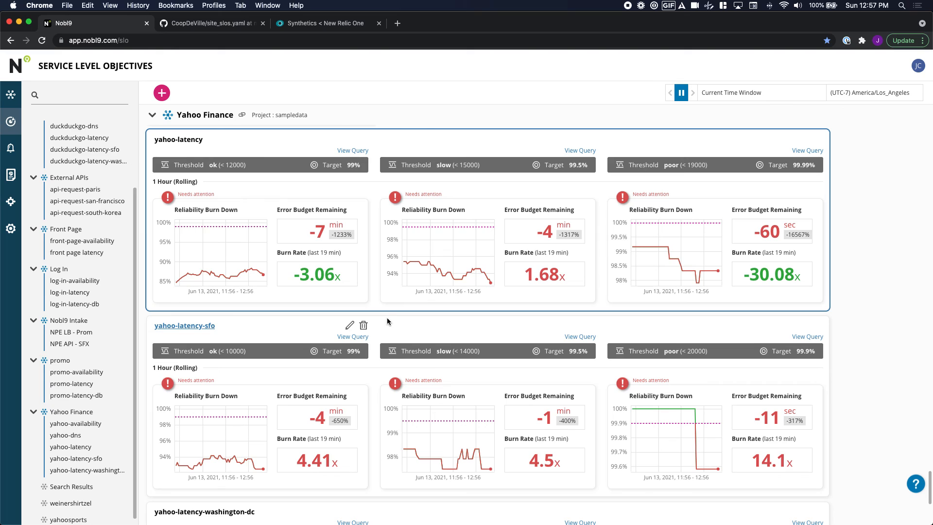